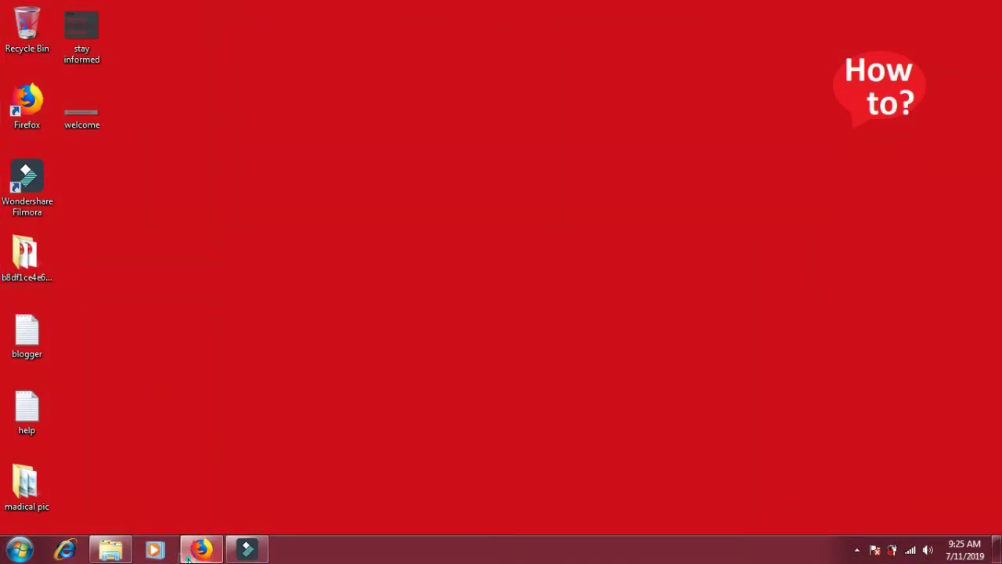
# - Return to the Video Manager and open the edit page for 'Test Video for rotation'
pyautogui.click(187, 556)
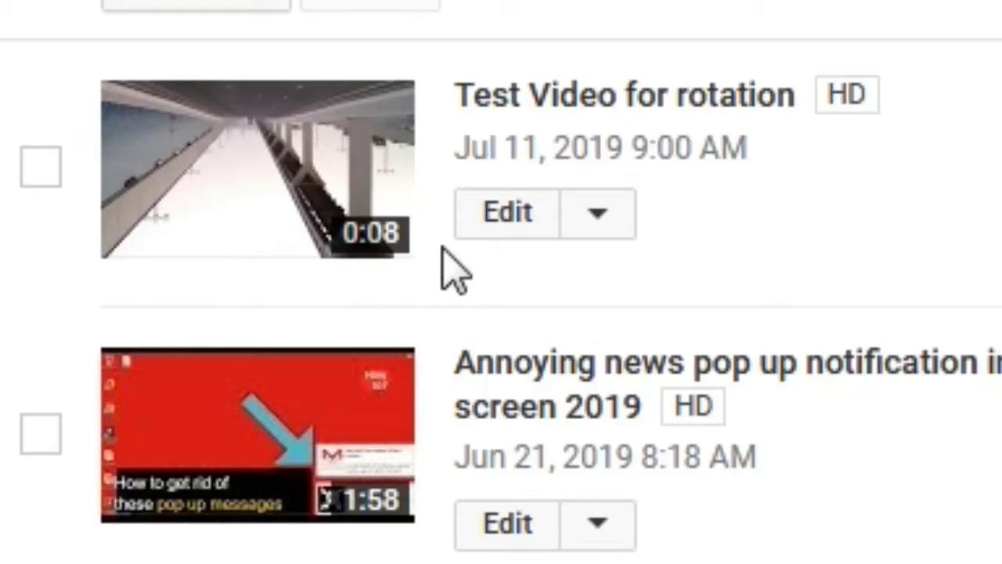
pyautogui.click(495, 219)
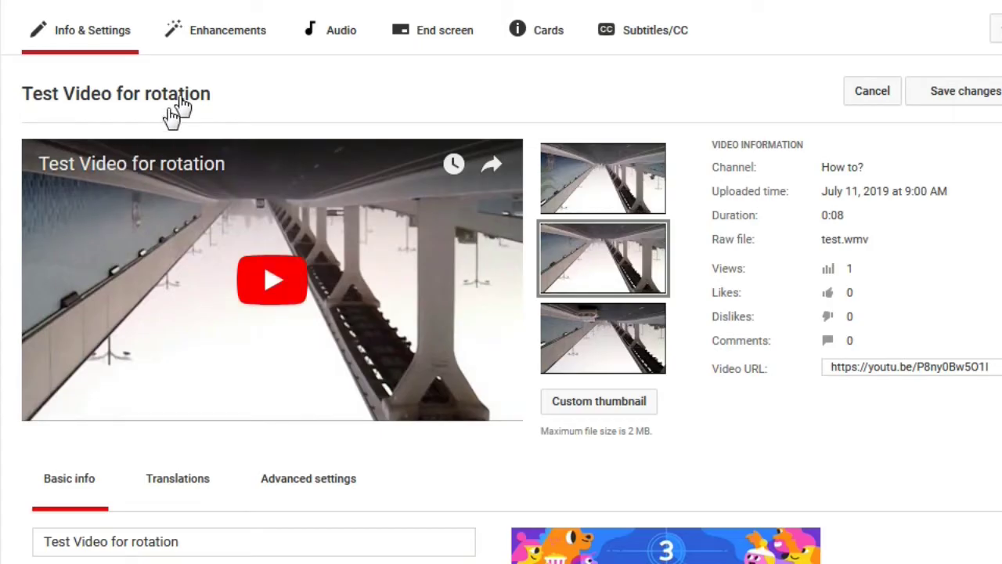
# - Show the video's Enhancements page with the face blurring, custom blurring and Trim tools
pyautogui.click(222, 36)
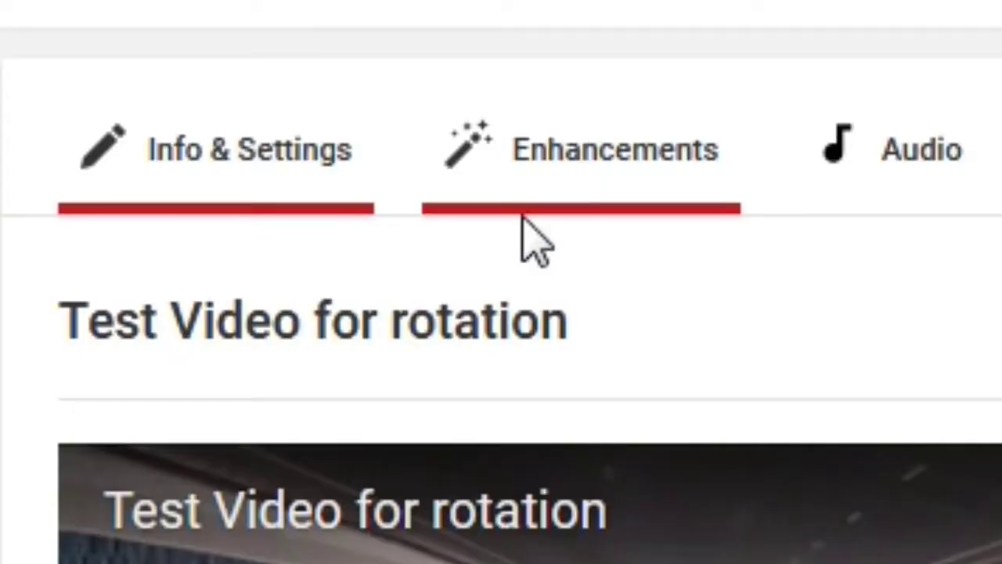
pyautogui.click(600, 188)
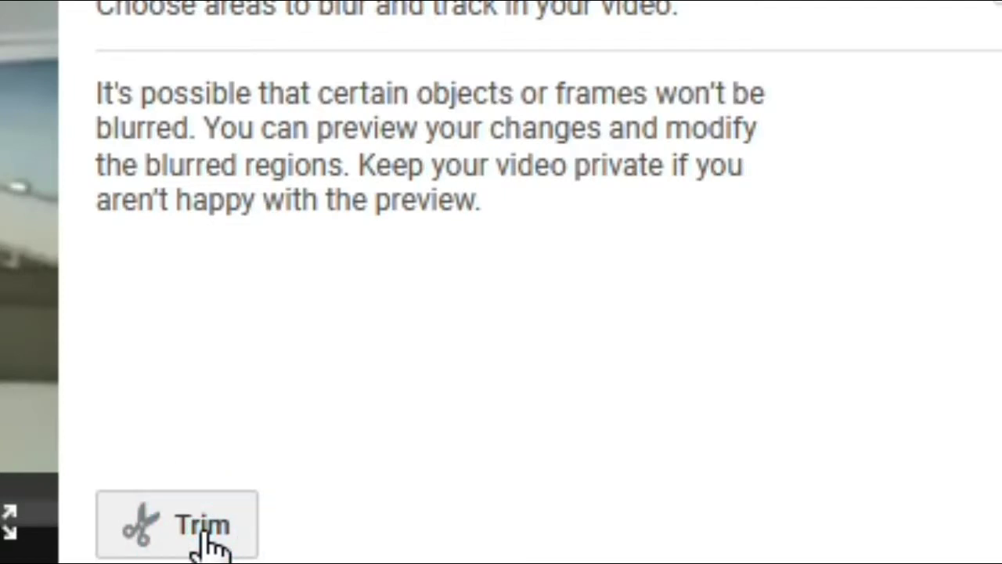
# - Bring up Firefox's page context menu over the Trim button
pyautogui.rightClick(206, 535)
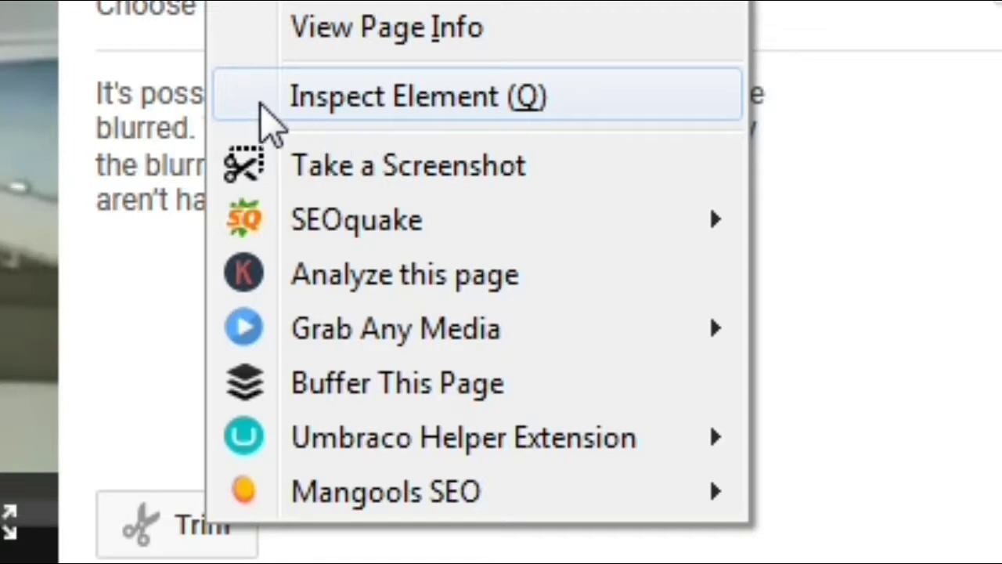
# - Inspect the Trim button's markup to find the hidden 'enhance-rotate-buttons' div
pyautogui.click(568, 102)
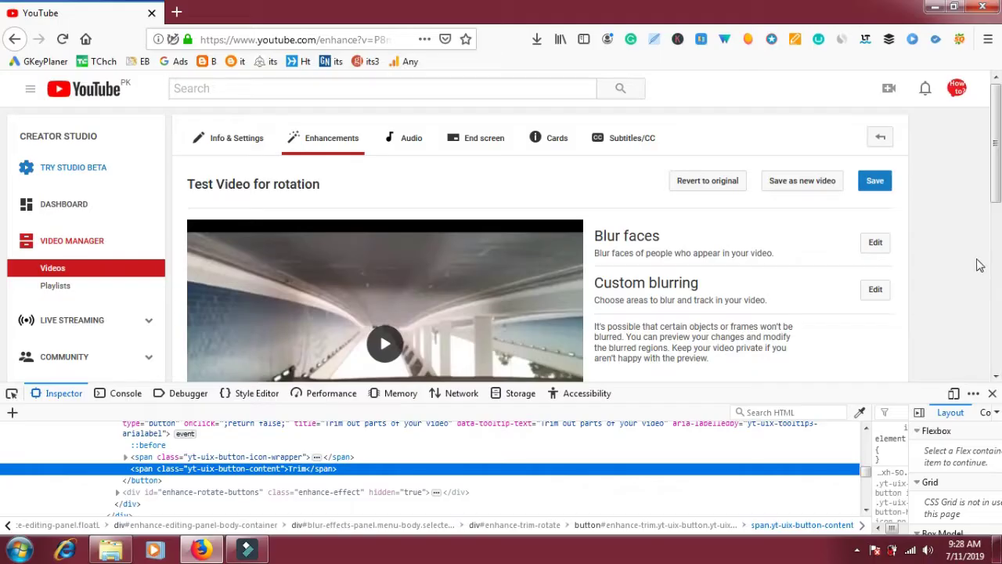
pyautogui.moveTo(995, 181); pyautogui.dragTo(995, 249)
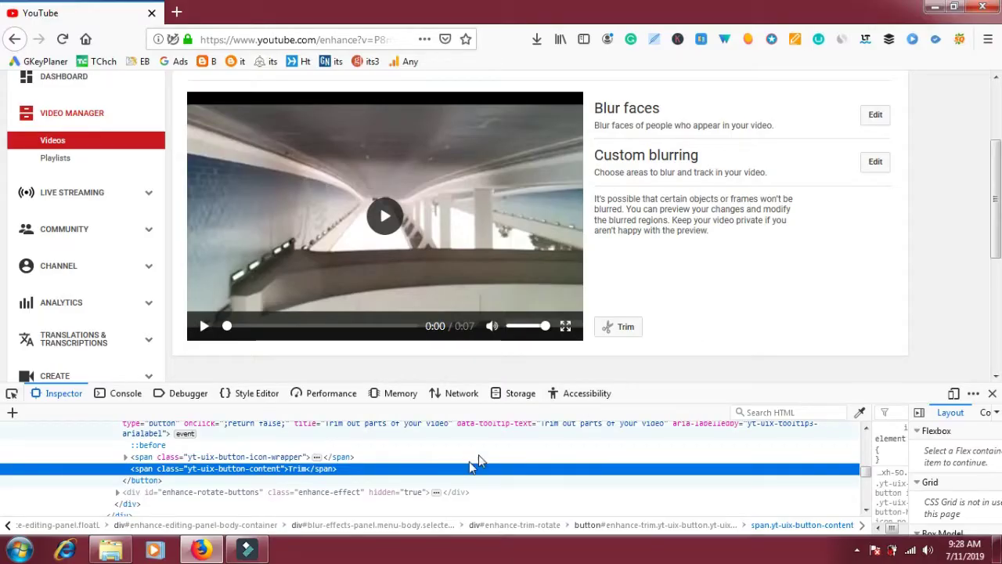
# - Delete the hidden="true" attribute from the enhance-rotate-buttons div in the Inspector
pyautogui.click(409, 500)
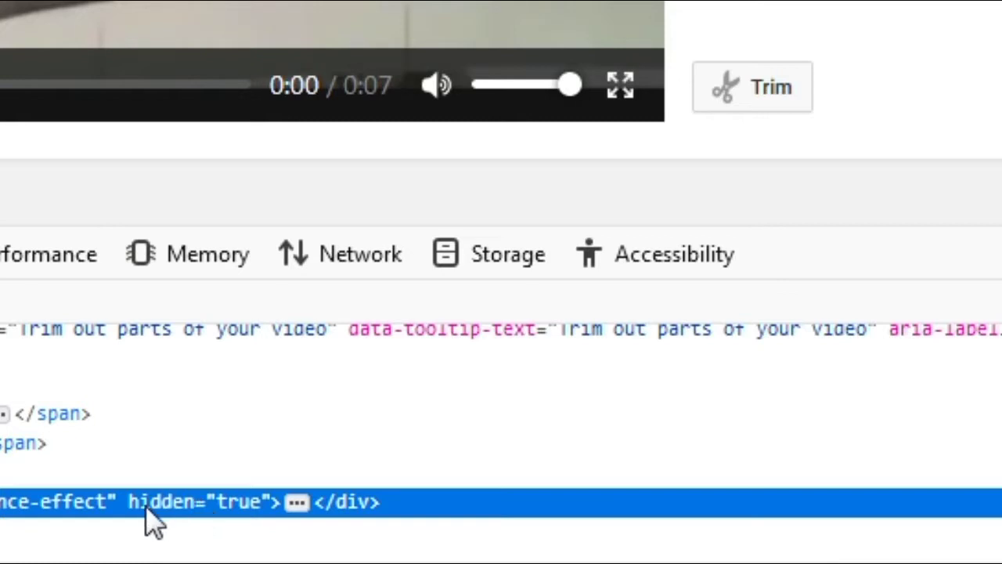
pyautogui.doubleClick(197, 502)
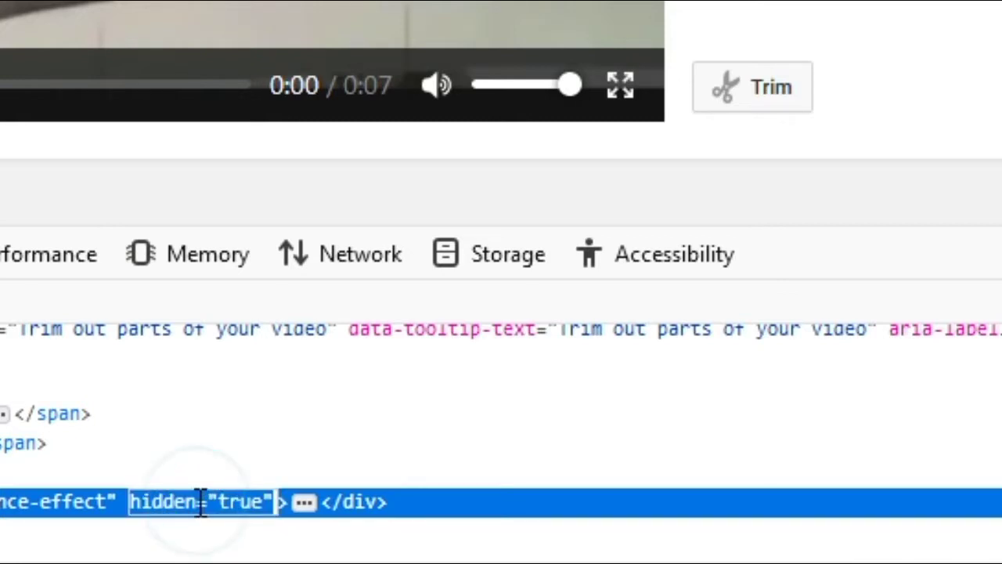
pyautogui.doubleClick(252, 502)
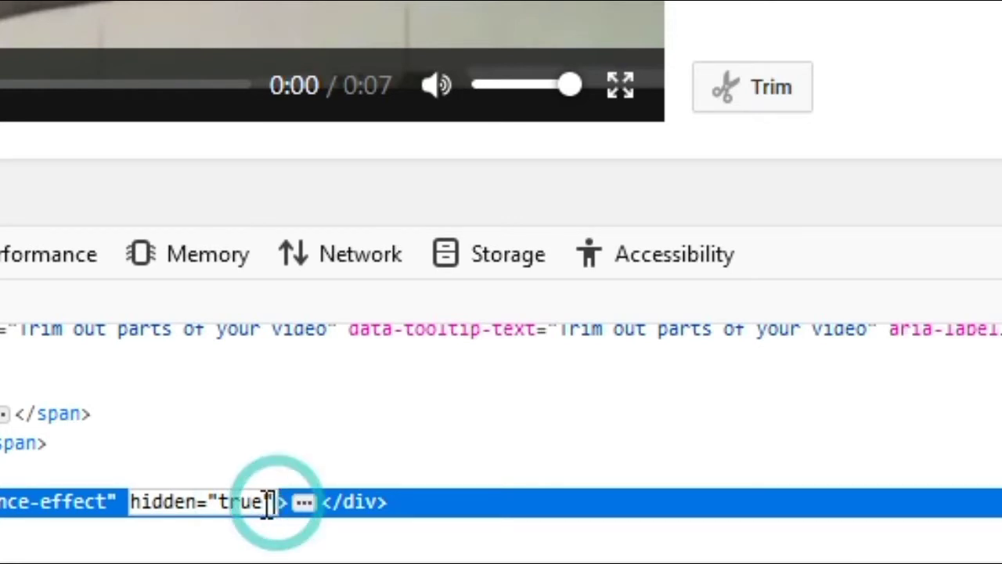
pyautogui.moveTo(268, 501); pyautogui.dragTo(132, 509)
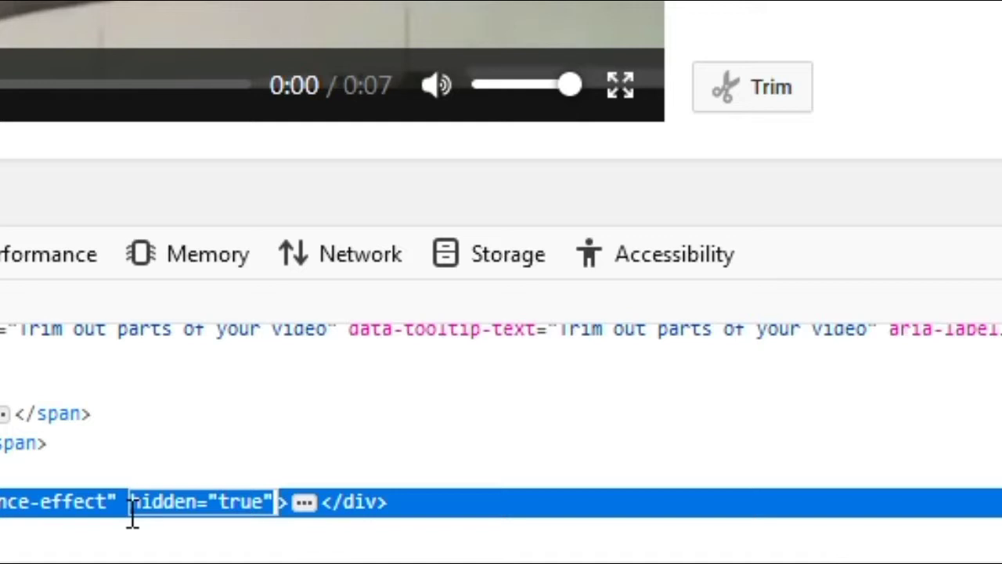
pyautogui.press('BackSpace')
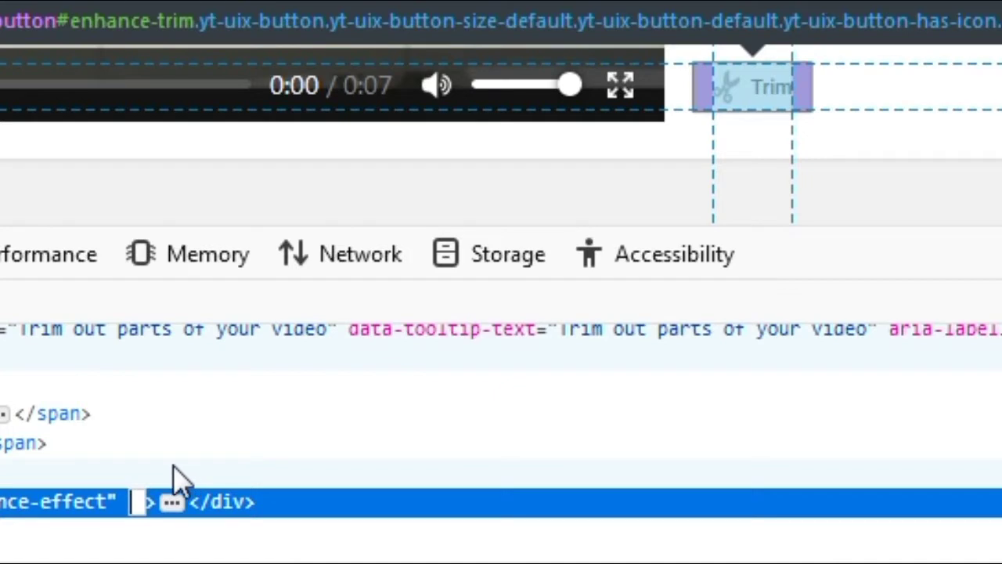
# - Apply the edit so the rotate buttons appear, then rotate the video right twice (180°)
pyautogui.click(151, 478)
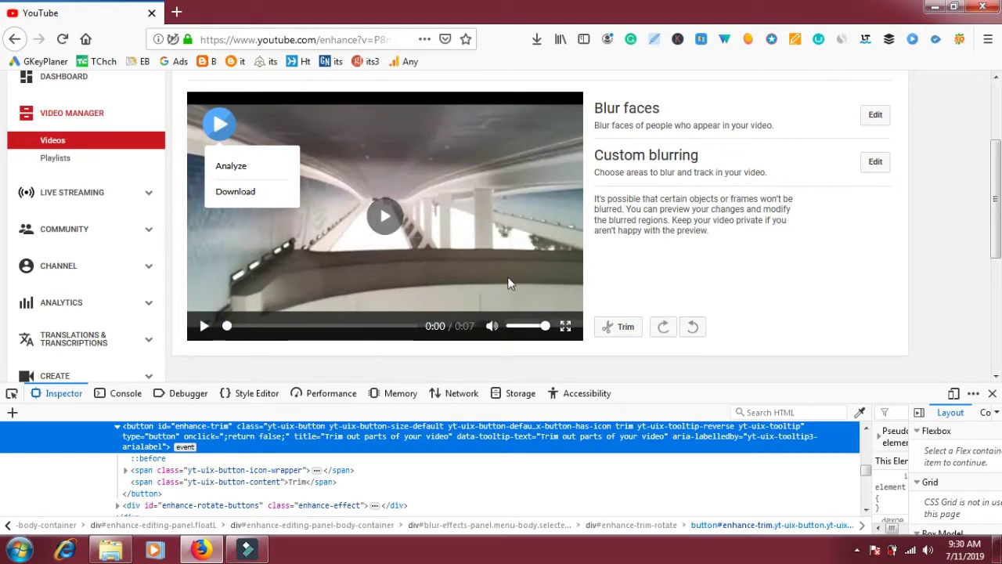
pyautogui.click(664, 327)
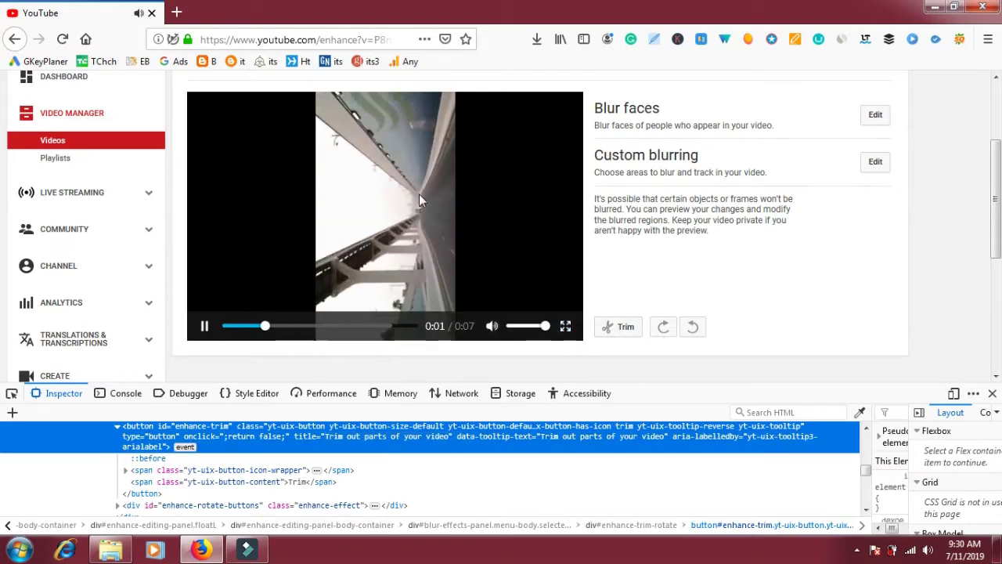
pyautogui.click(662, 329)
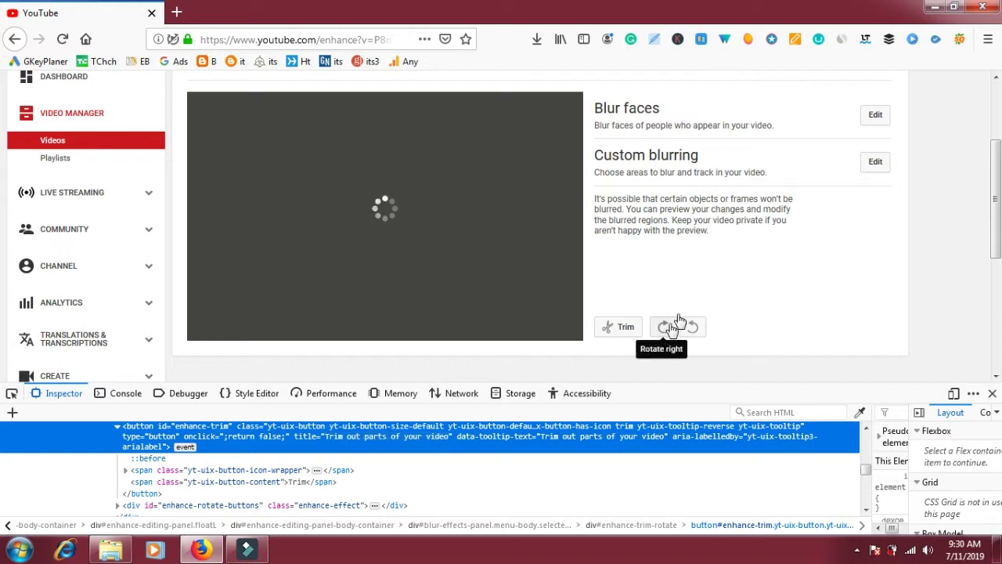
pyautogui.scroll(2, 997, 199)
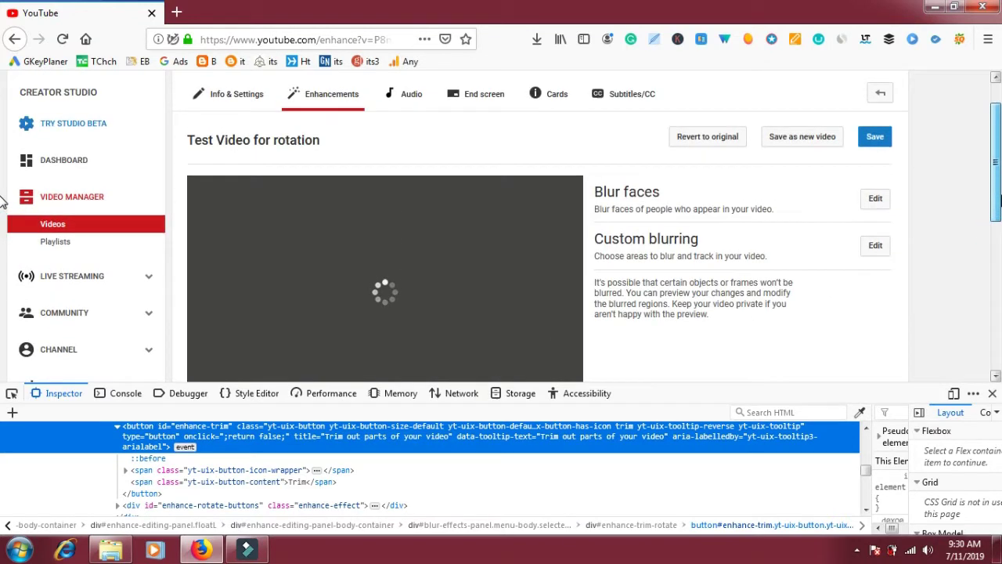
# - Save the rotated video and confirm saving it in place
pyautogui.click(878, 144)
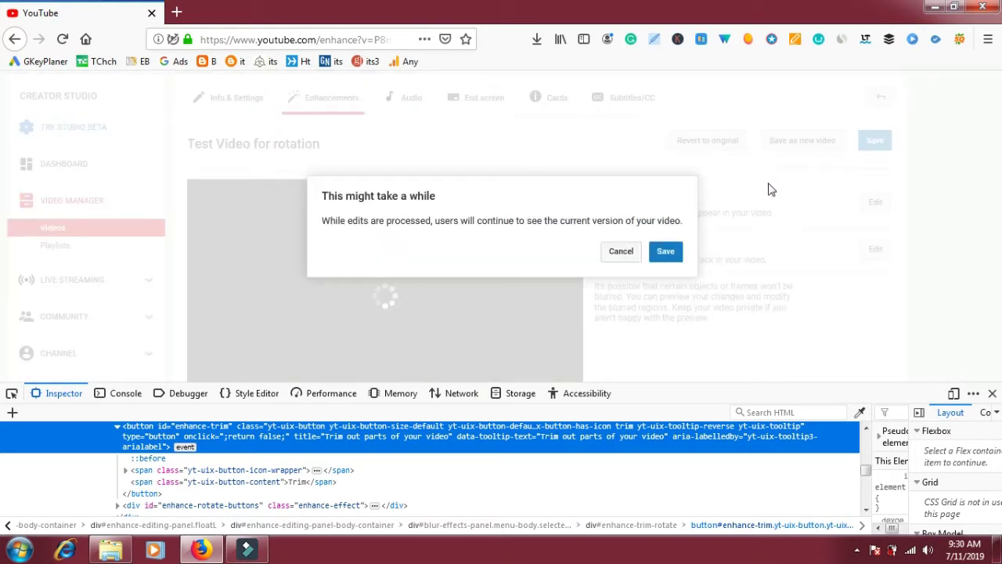
pyautogui.click(662, 255)
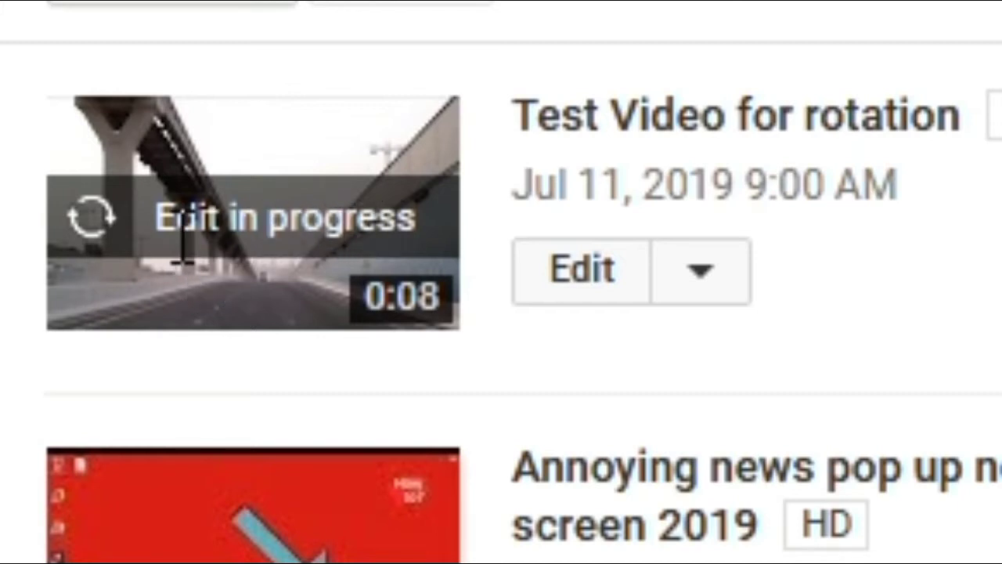
# - Highlight the 'Edit in progress' badge and reopen the video's Info & Settings page
pyautogui.moveTo(150, 211); pyautogui.dragTo(174, 213)
pyautogui.moveTo(224, 192); pyautogui.dragTo(423, 223)
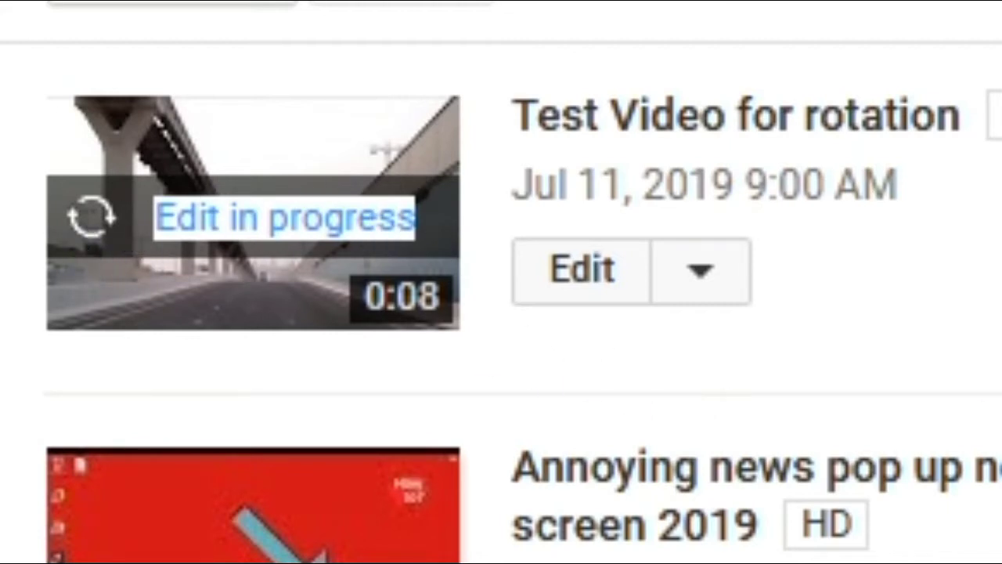
pyautogui.click(558, 272)
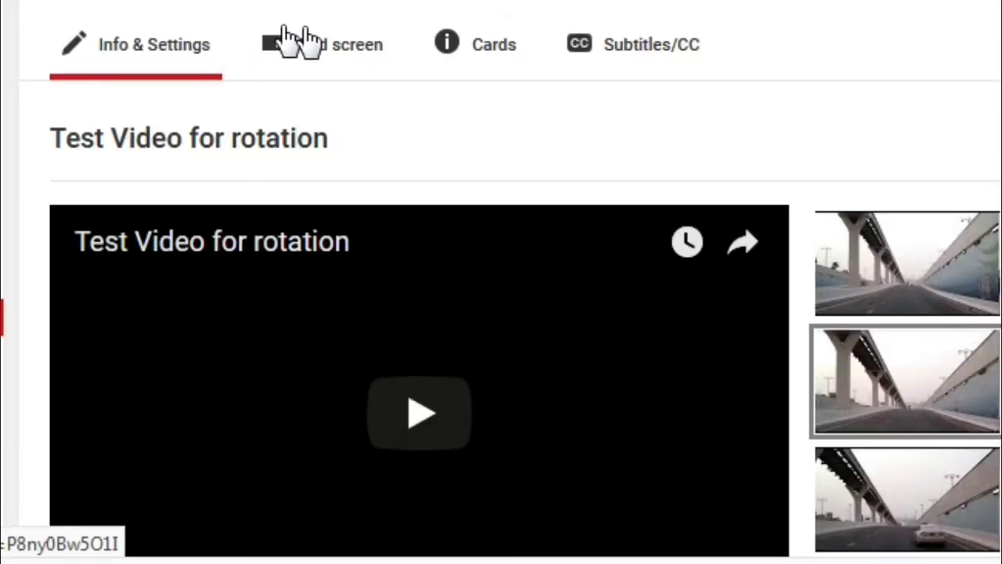
pyautogui.click(392, 33)
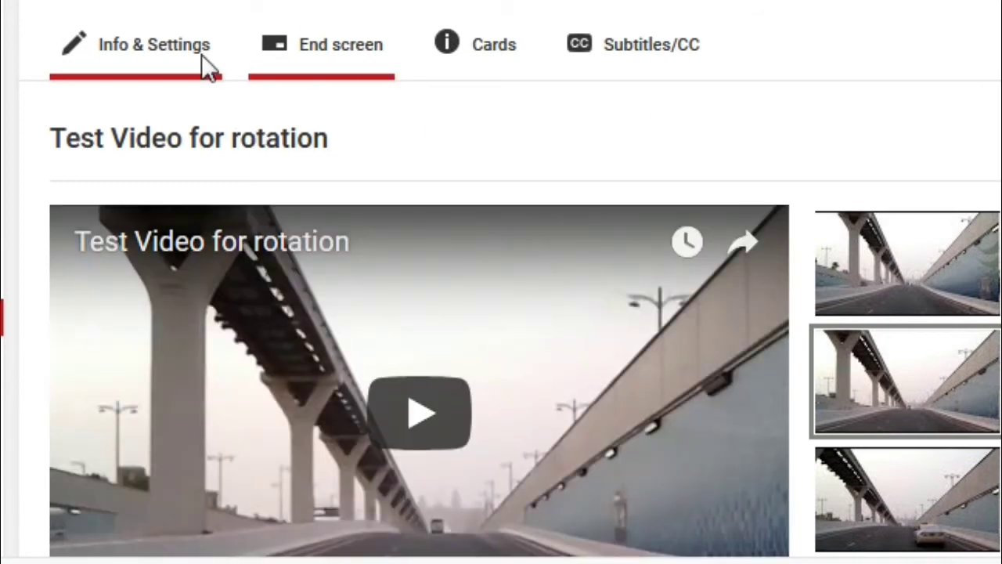